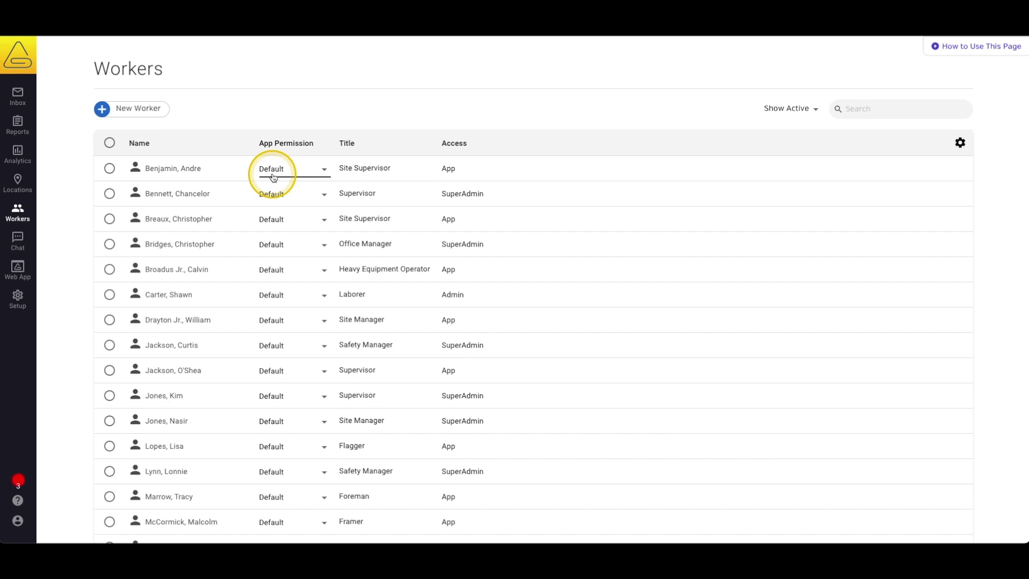
Open Permission Profiles from the Setup menu to see the Admin and Default profiles.
click(24, 295)
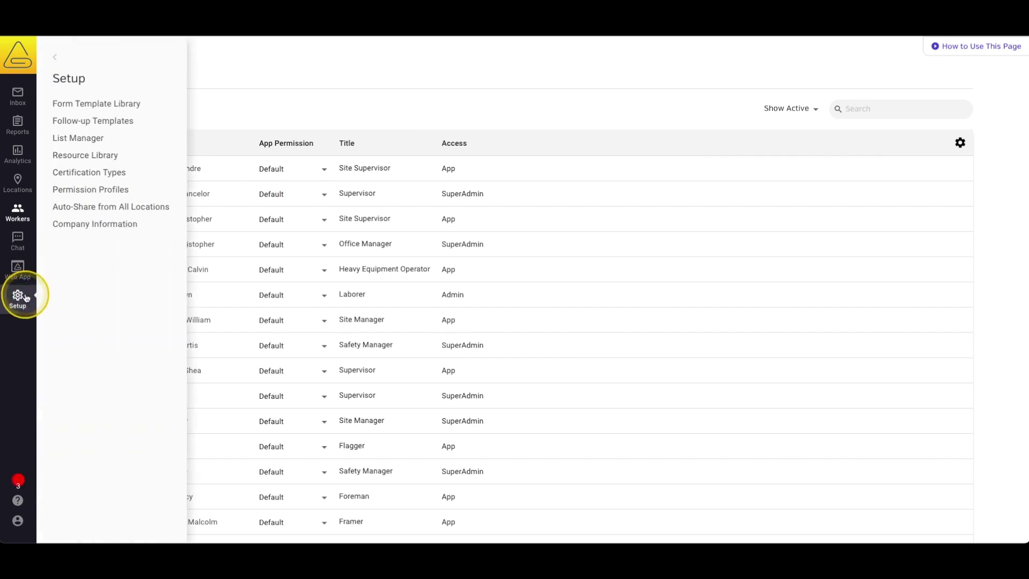
click(89, 190)
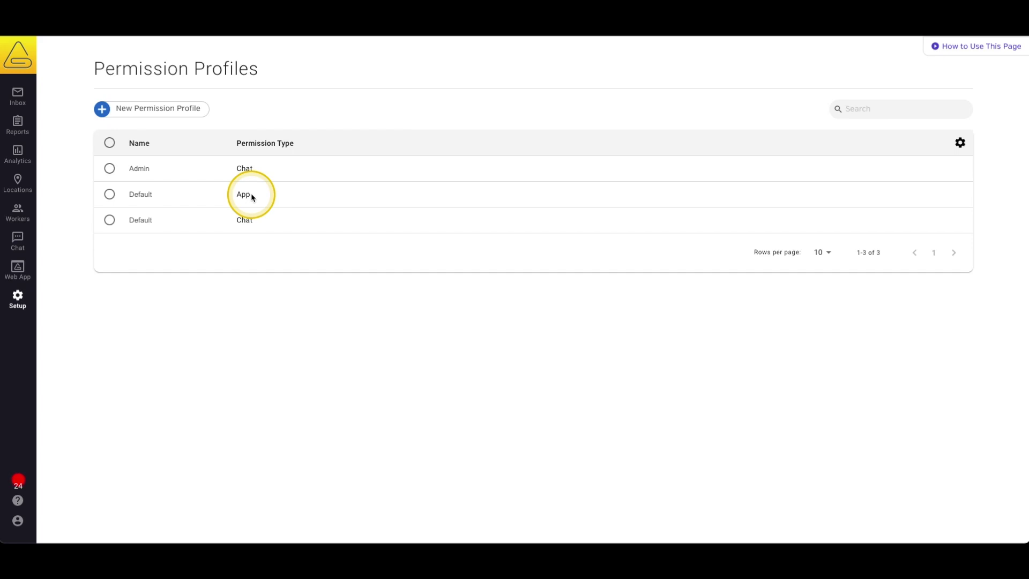
click(147, 197)
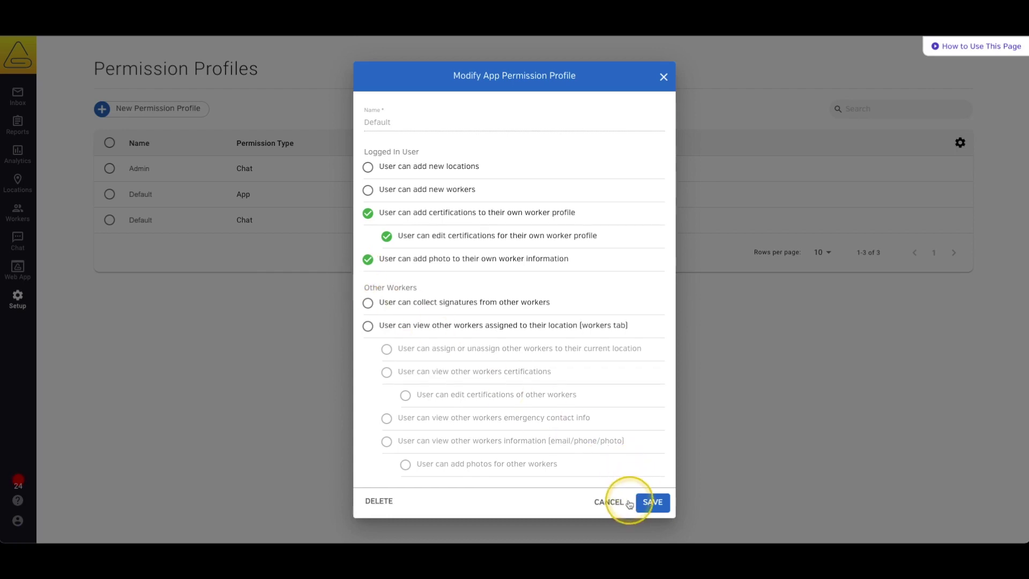
click(611, 503)
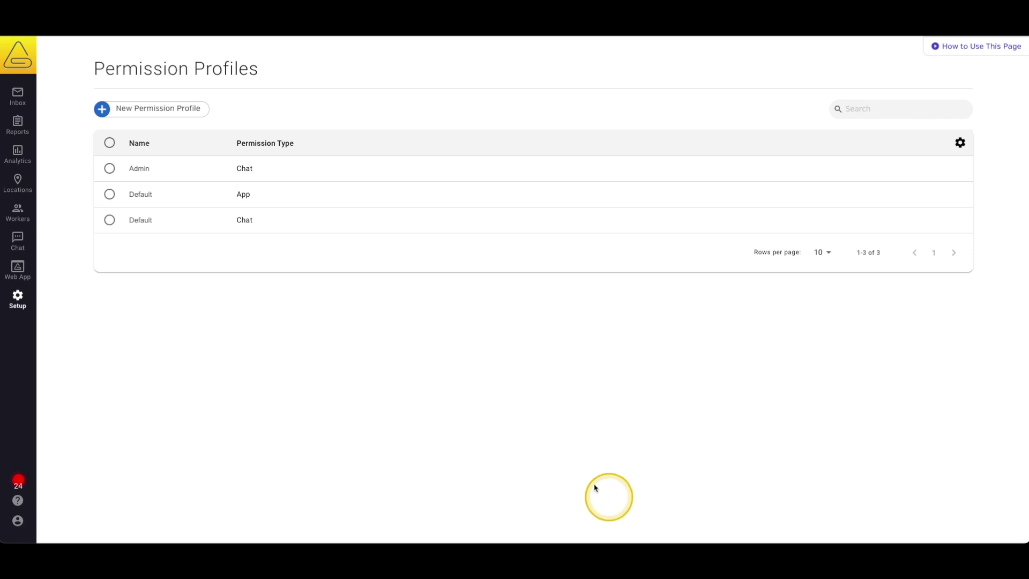
Create a new App profile and enter 'Managers' as its name.
click(155, 120)
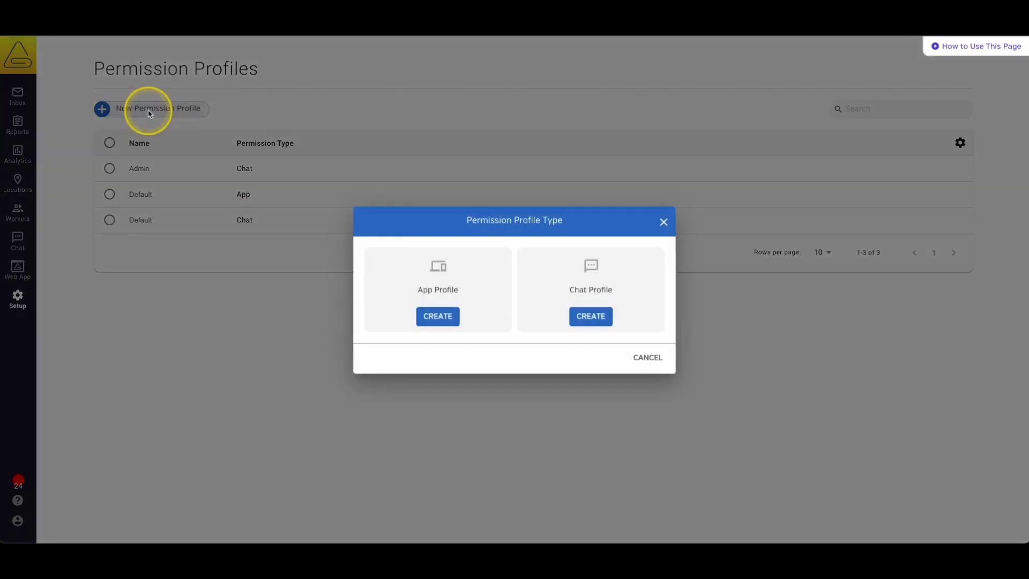
click(438, 316)
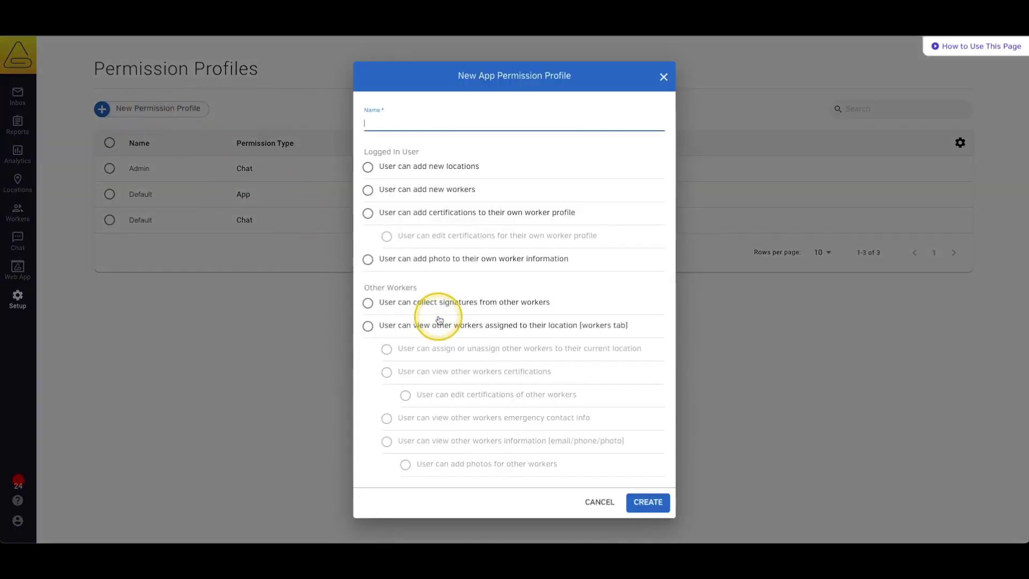
text(Managers)
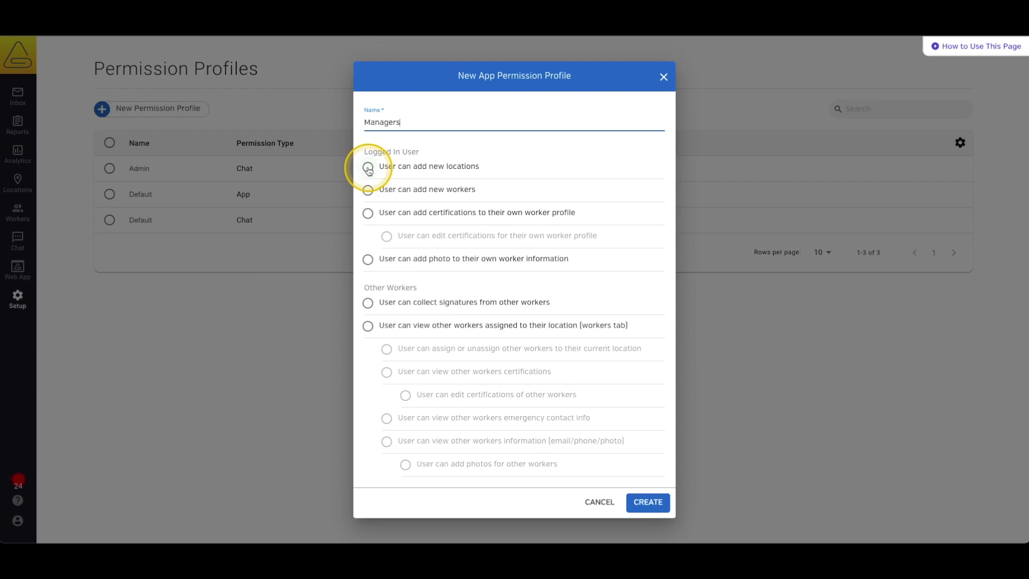
Allow adding locations, workers, own certifications and photo, plus collecting others' signatures.
click(368, 168)
click(367, 190)
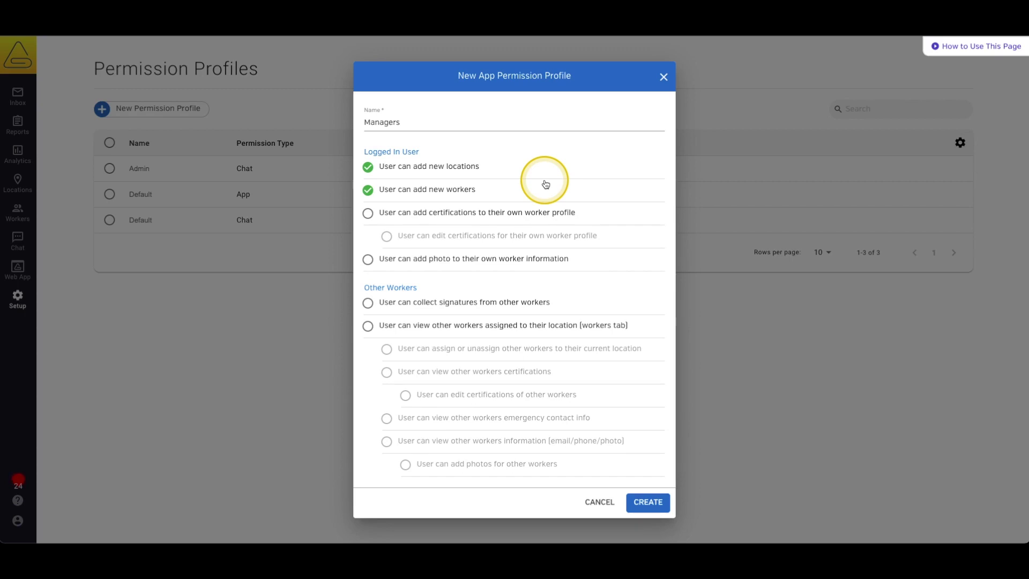
click(513, 214)
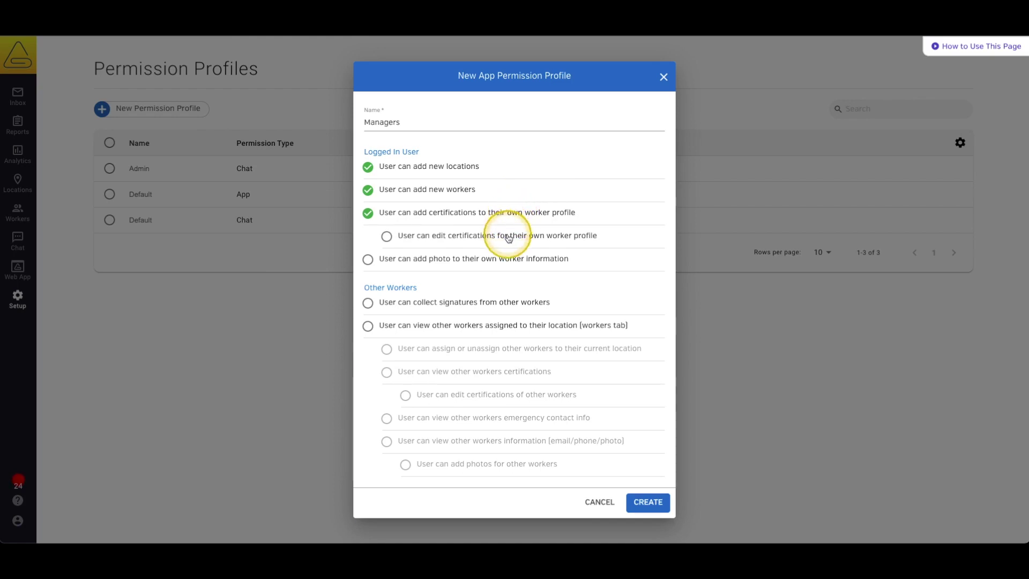
click(509, 238)
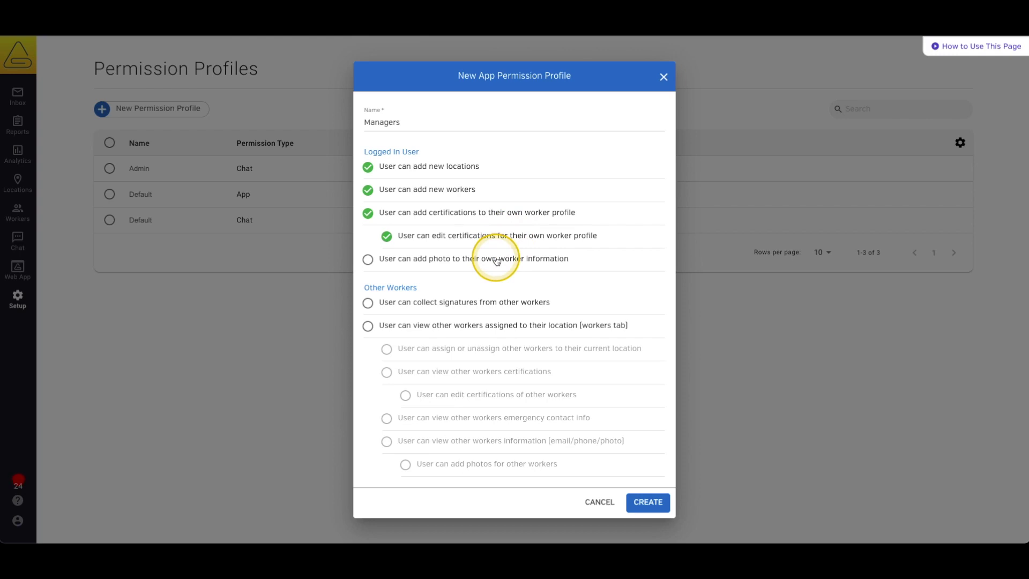
click(497, 261)
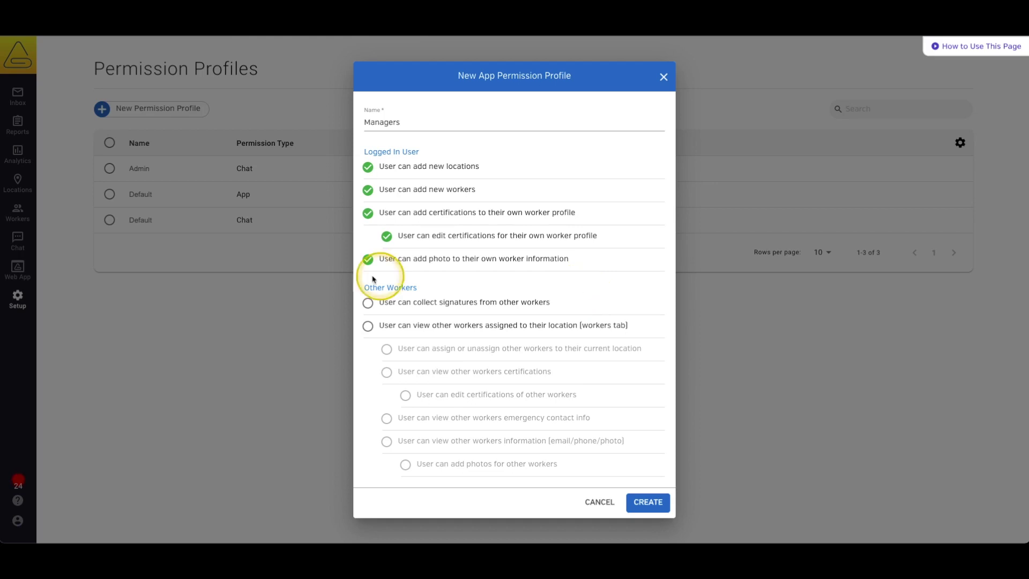
drag(367, 288, 429, 297)
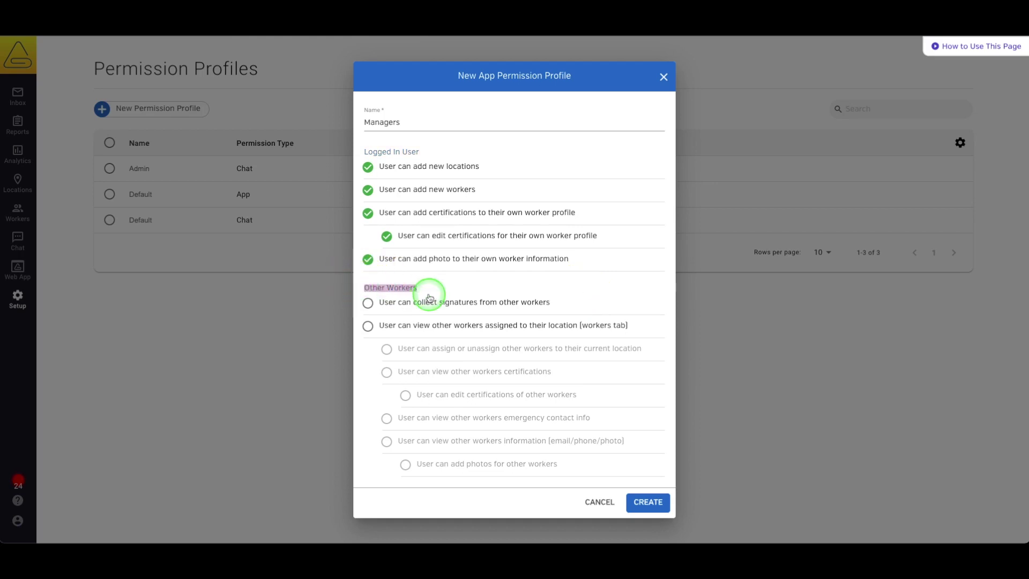
click(627, 300)
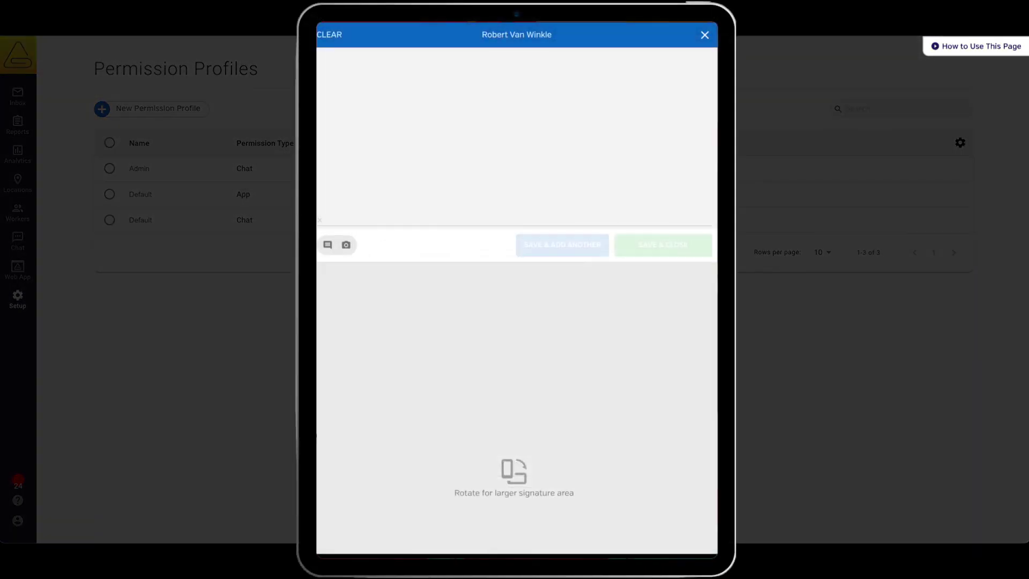
mouse_move(373, 104)
mouse_down()
mouse_move(410, 160)
mouse_move(481, 182)
mouse_move(588, 88)
mouse_up()
drag(605, 183, 649, 138)
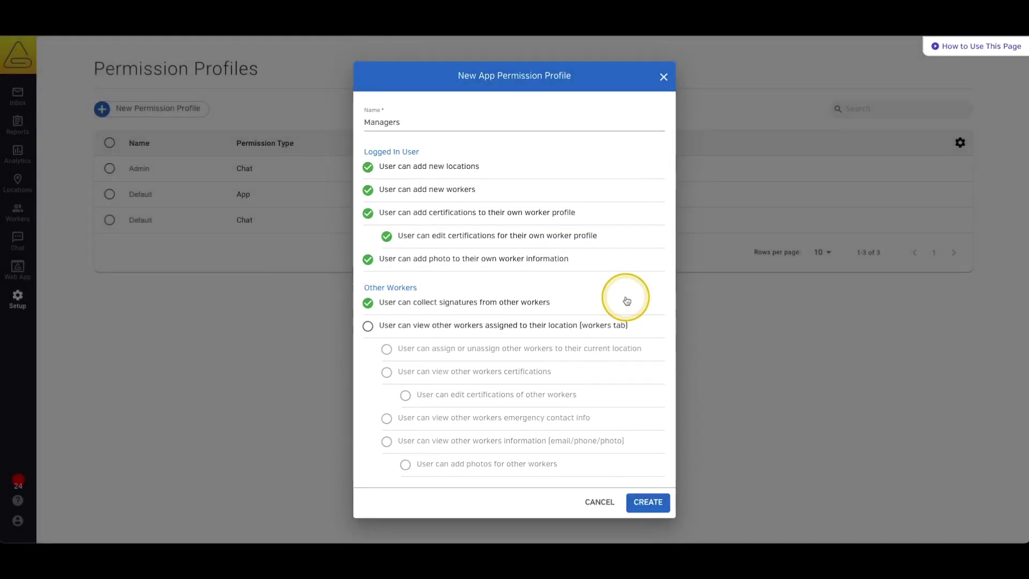
Tick all seven Other Workers permissions, from location assignment to photos, and create the profile.
click(634, 329)
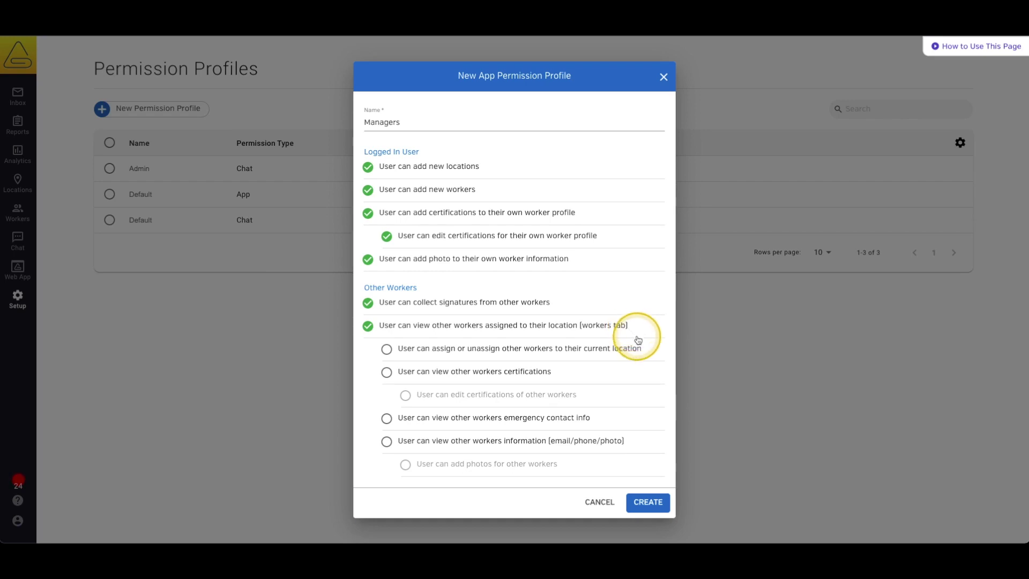
click(630, 353)
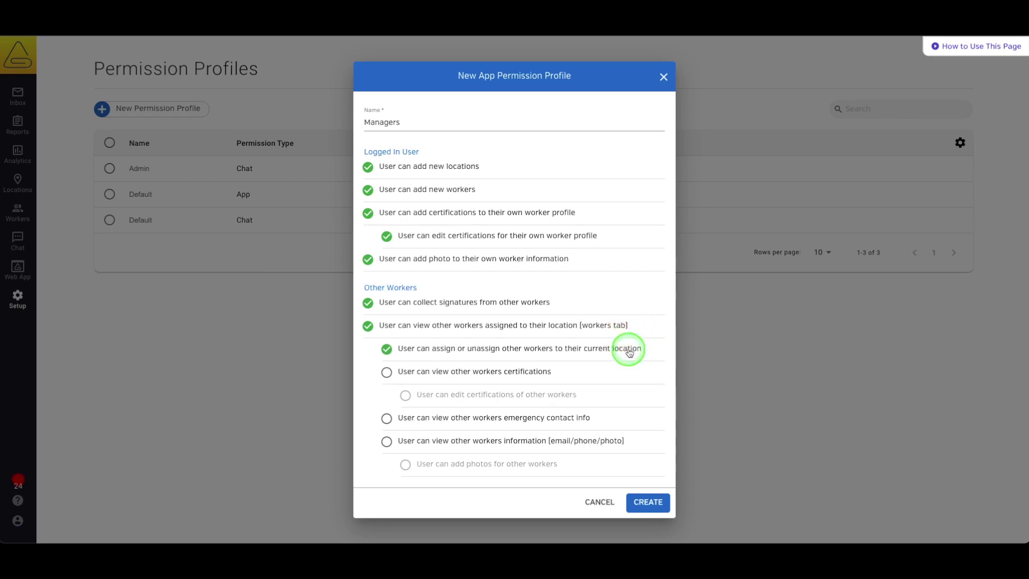
click(624, 376)
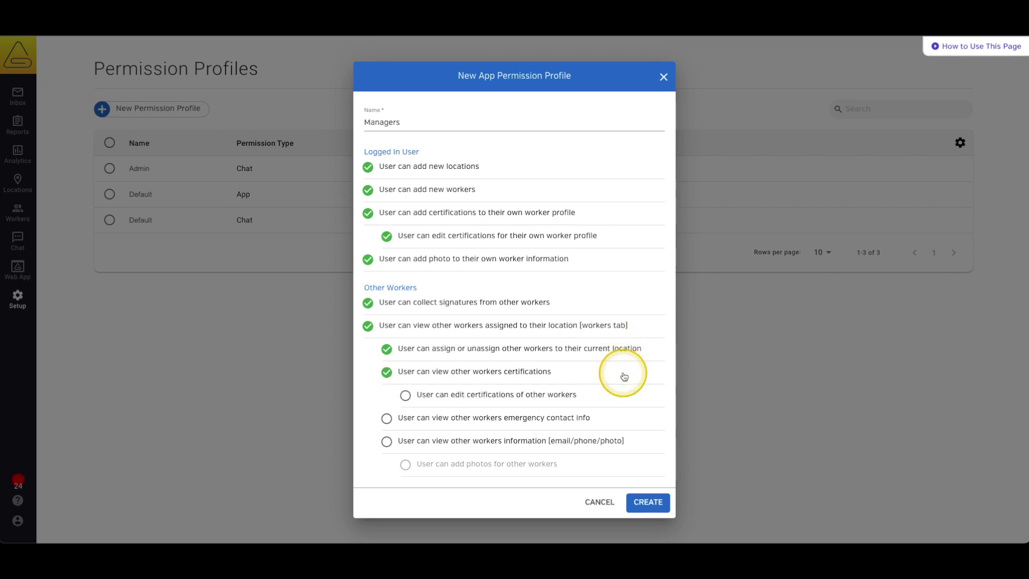
click(624, 395)
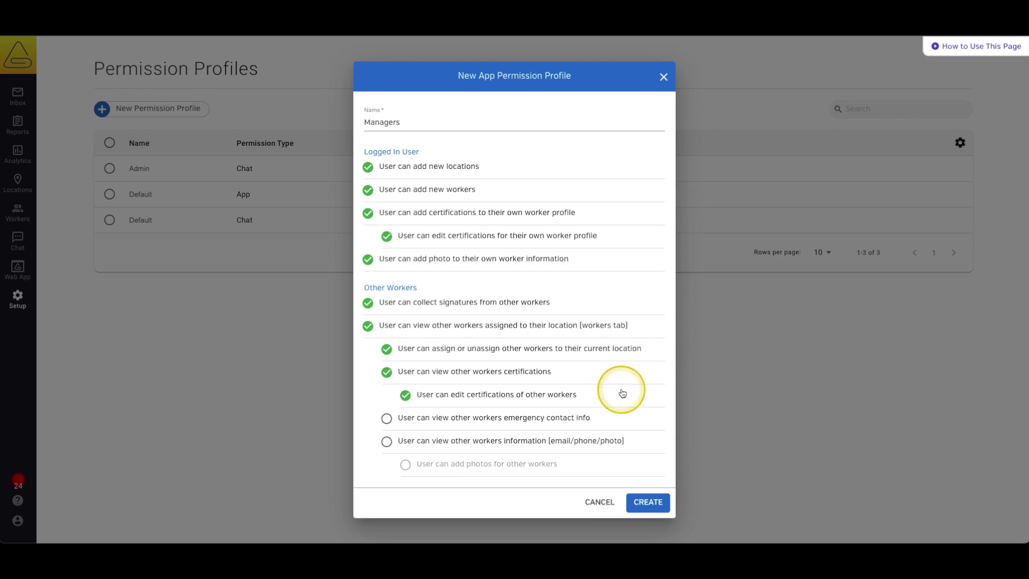
click(624, 423)
click(636, 441)
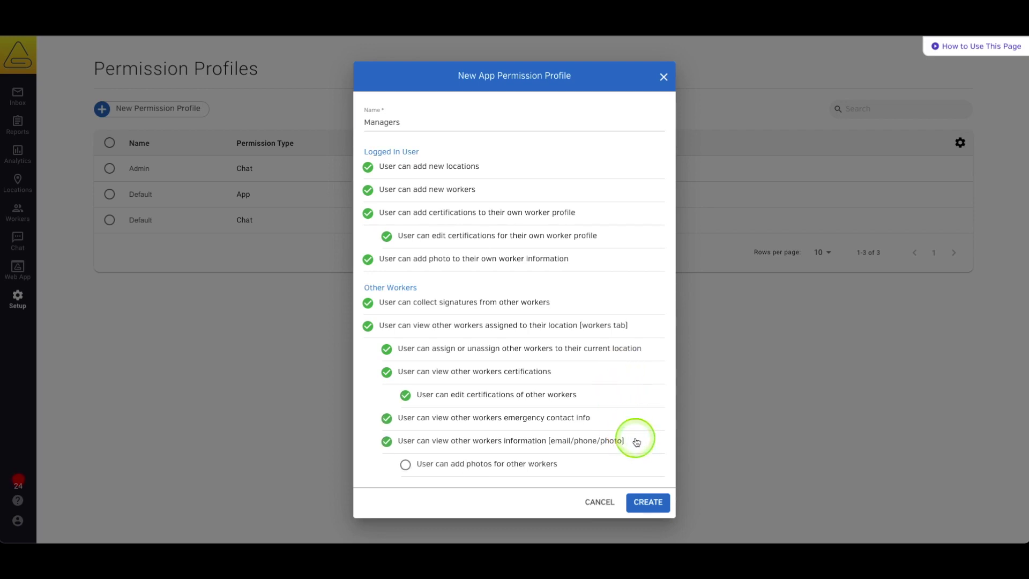
click(598, 468)
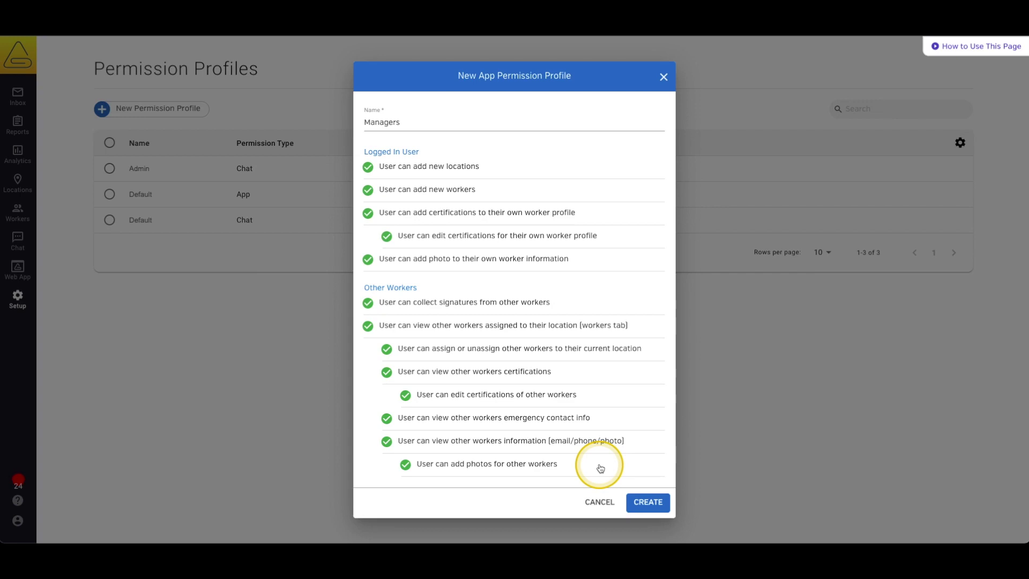
click(648, 503)
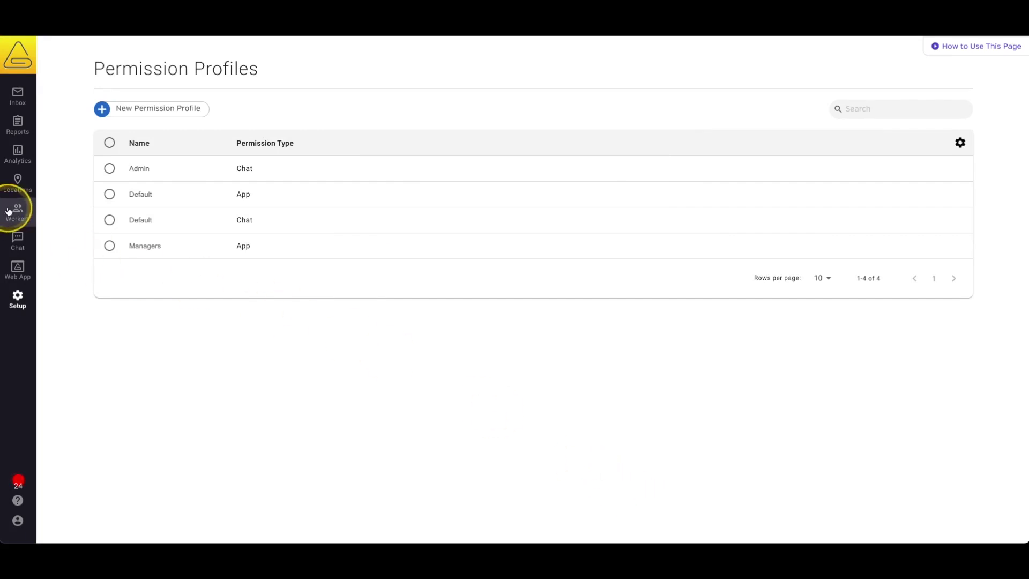
click(17, 215)
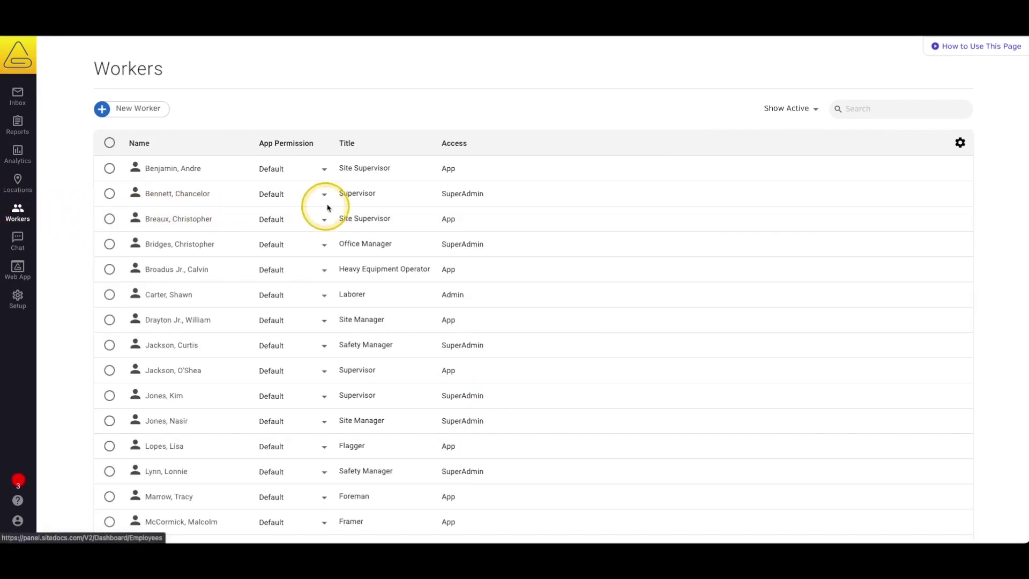
Set the first worker's app permission to Supervisors, then select eight workers.
click(323, 168)
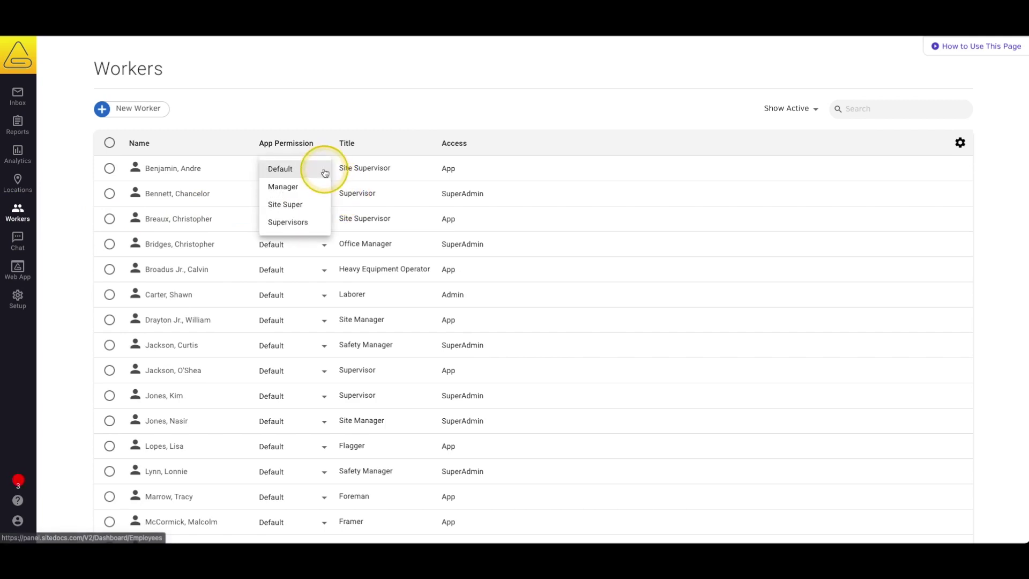
click(305, 222)
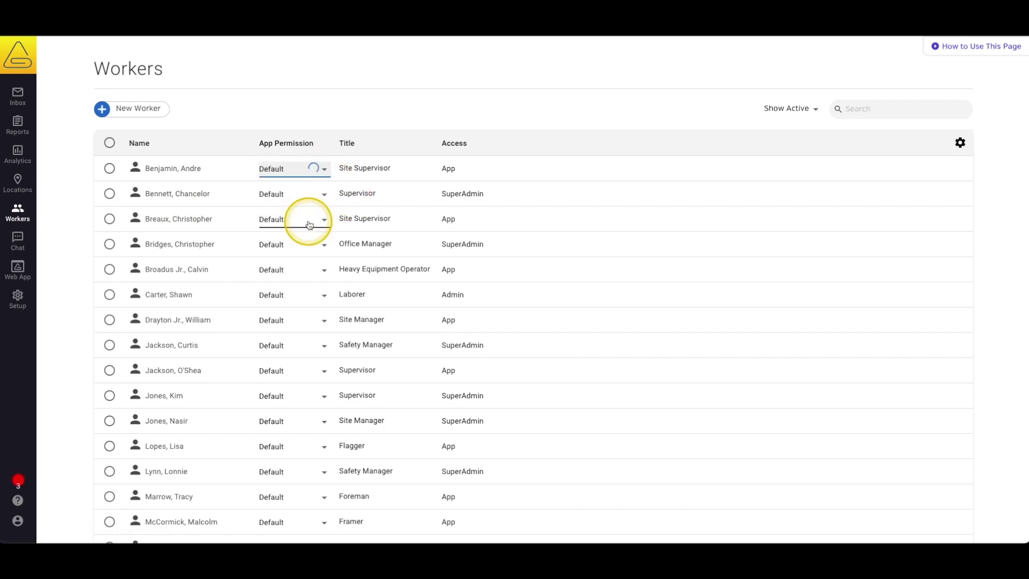
click(109, 168)
click(110, 194)
click(110, 219)
click(109, 319)
click(110, 345)
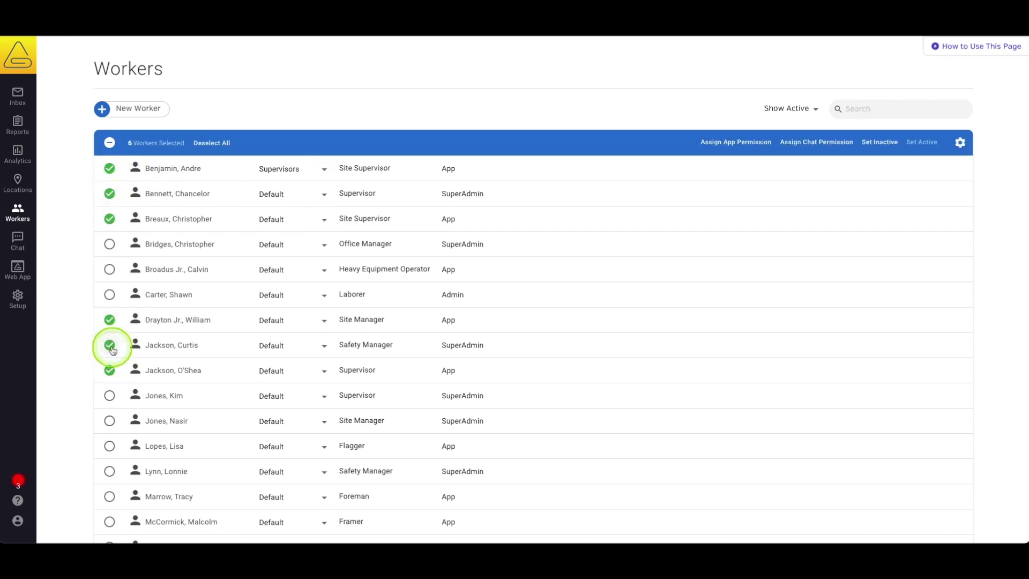
click(110, 371)
click(110, 396)
click(110, 471)
Assign the Manager app permission profile to the eight selected workers and save.
click(746, 145)
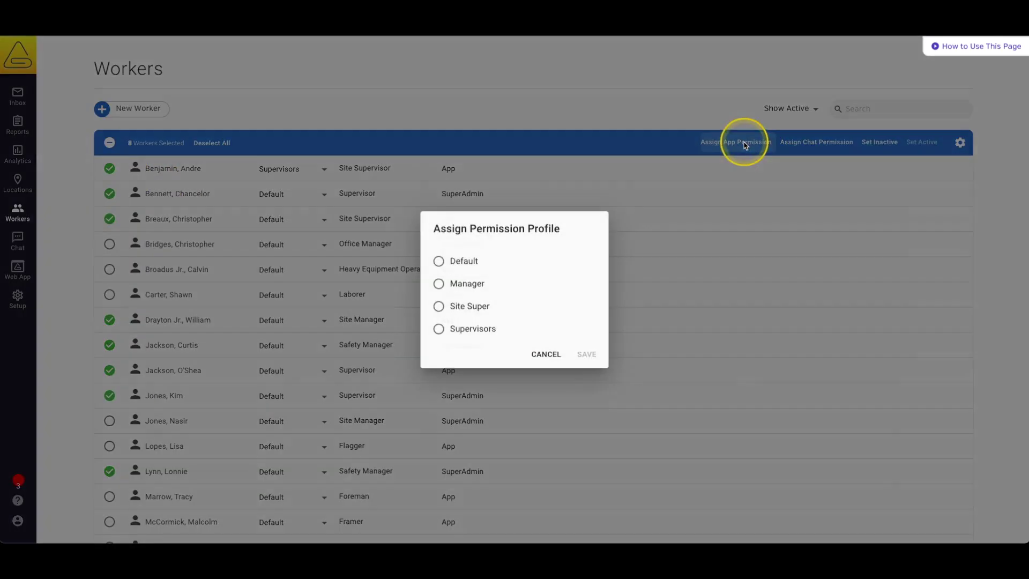
click(467, 285)
click(587, 355)
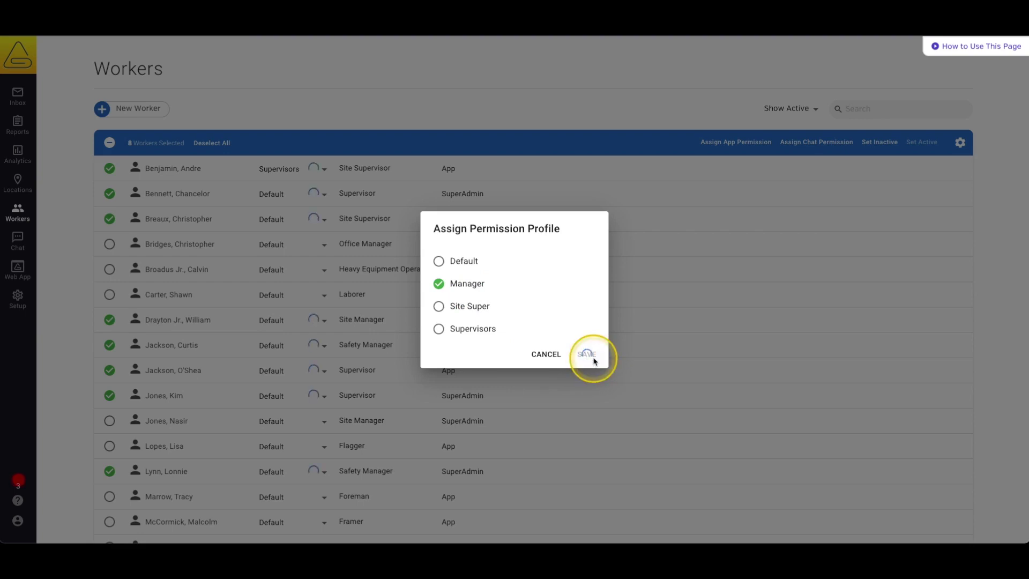